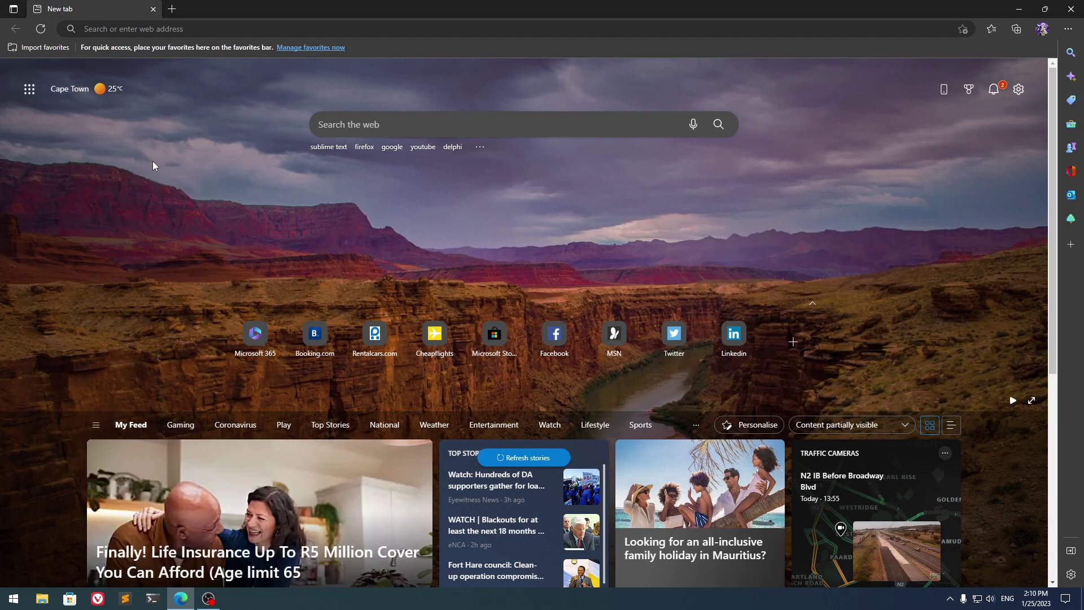
Step: Load roblox.com/create in Edge's address bar
left_click(203, 30)
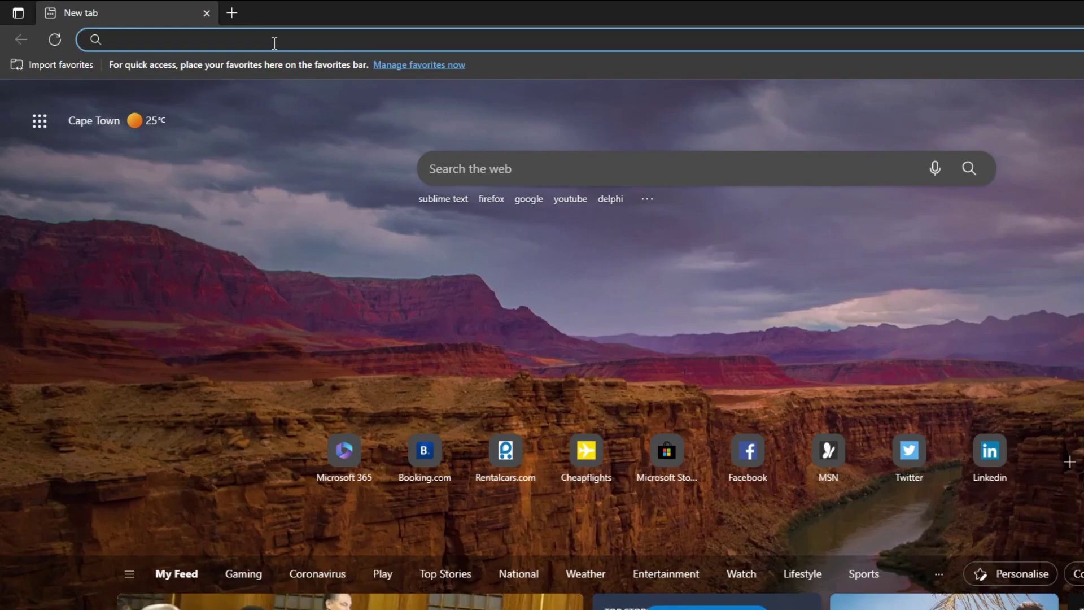
type("roblox.c")
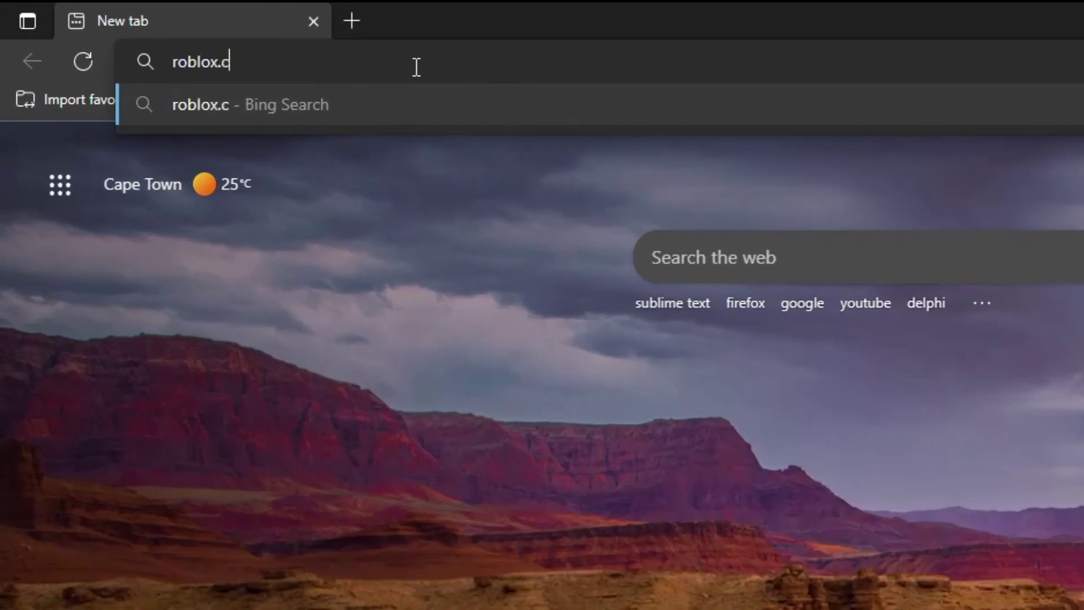
type("om/create")
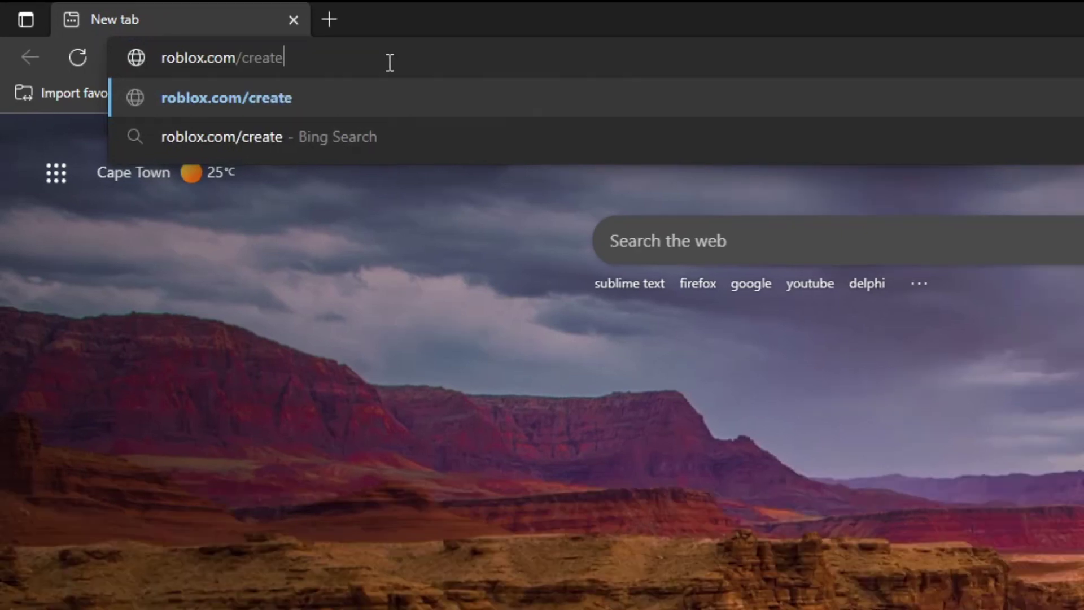
key("Return")
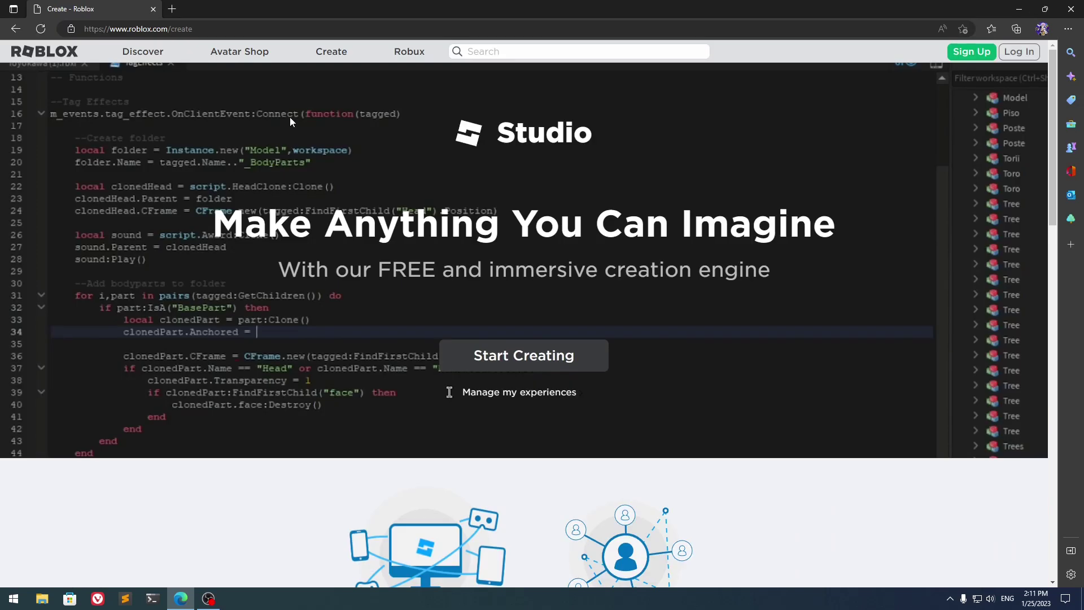
Step: Search Bing for roblox.com/create in a new tab and select the top result's address
left_click(171, 8)
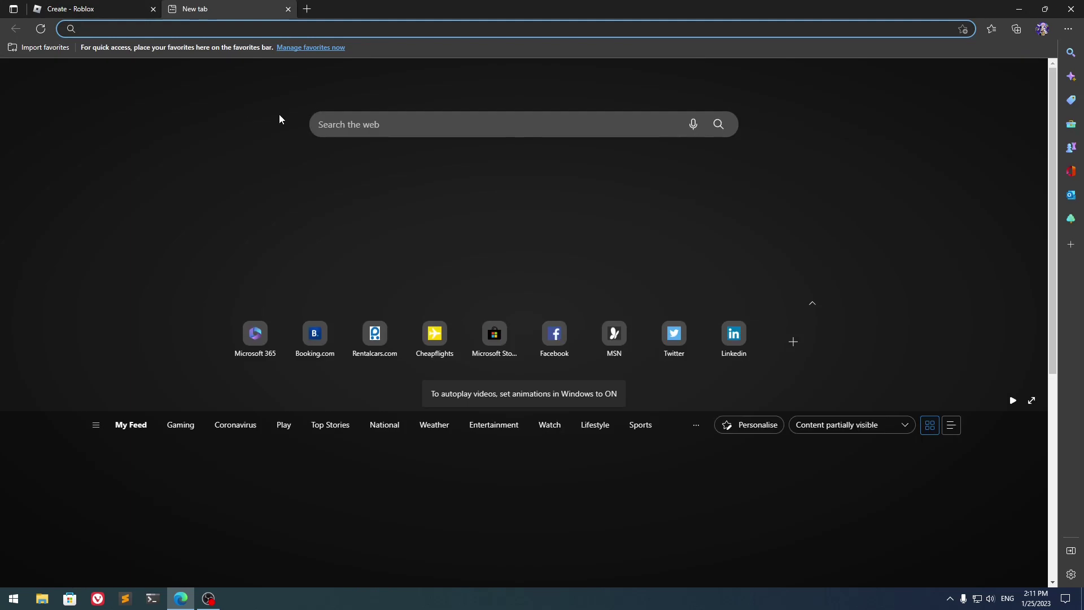
left_click(361, 131)
type("oblox.com/create")
key("Return")
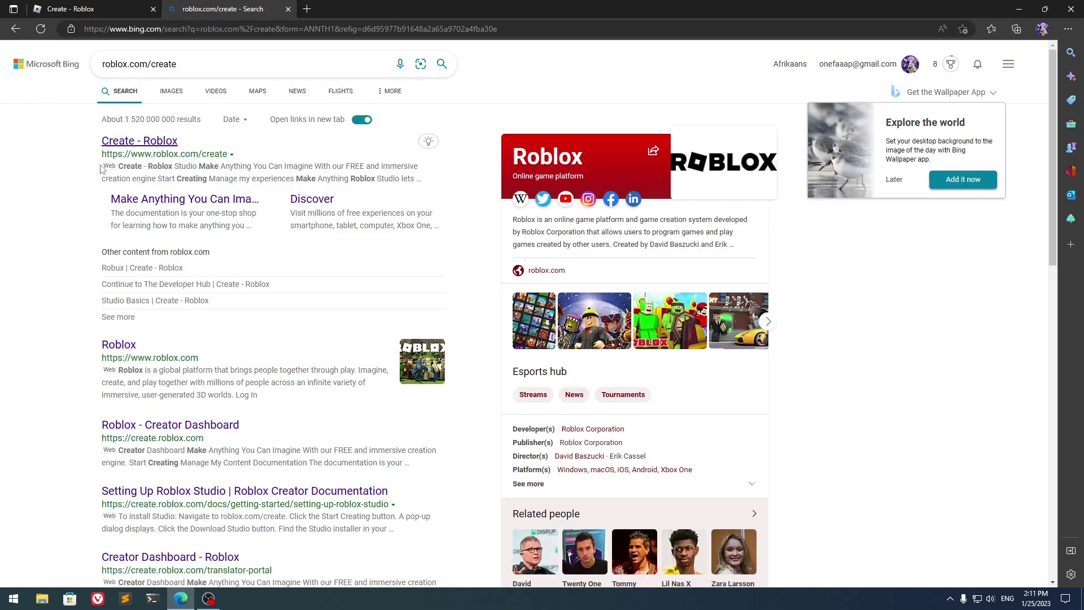
left_click_drag(102, 153, 227, 156)
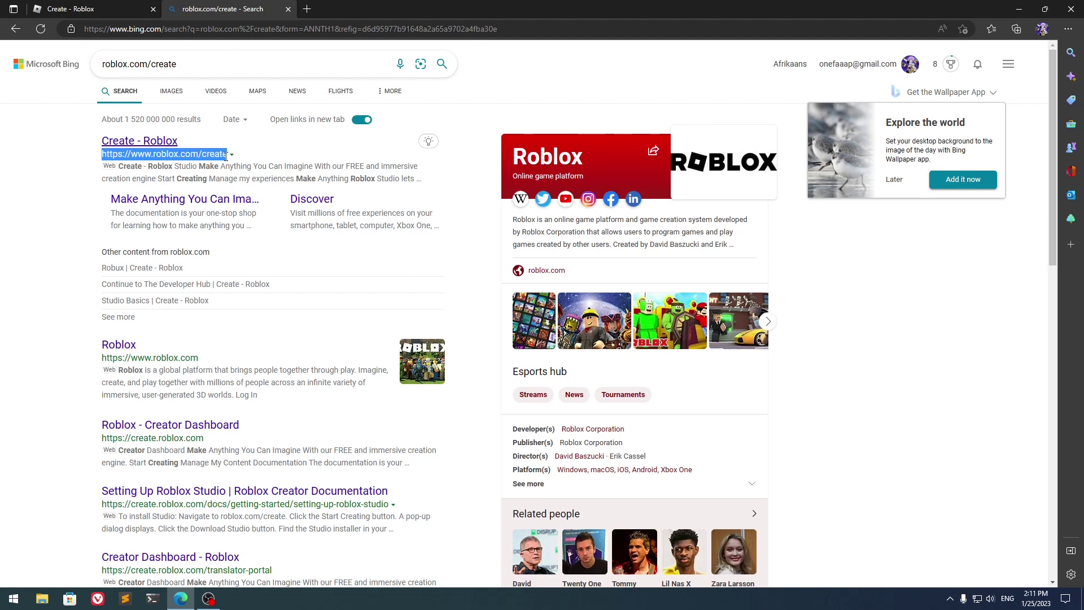
Step: Open the Create - Roblox result in a third tab, then return to the first Roblox tab
left_click(108, 10)
left_click_drag(193, 28, 160, 28)
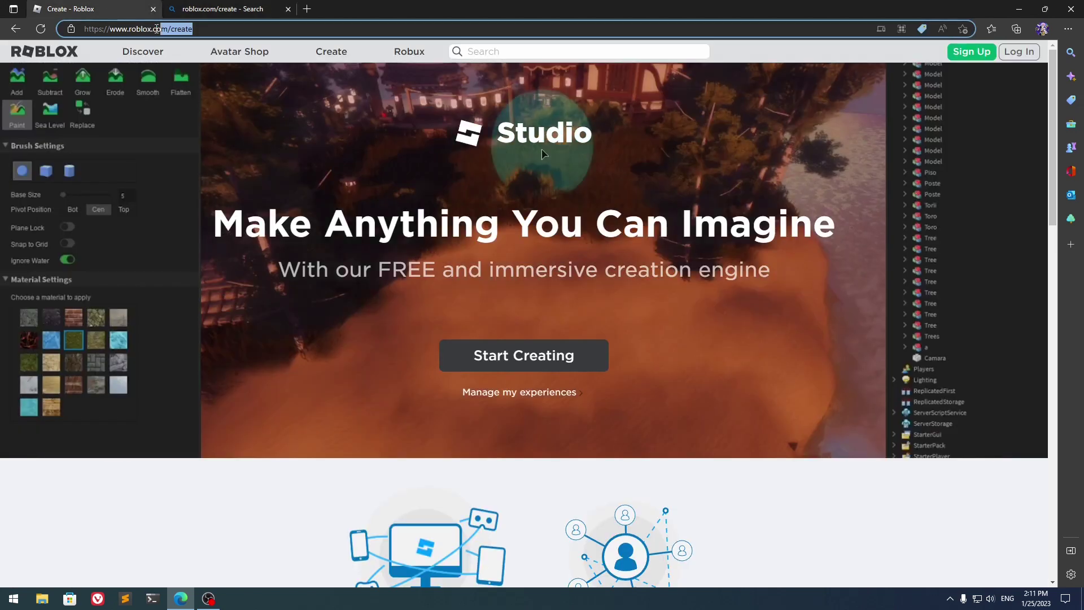
key("ctrl+Tab")
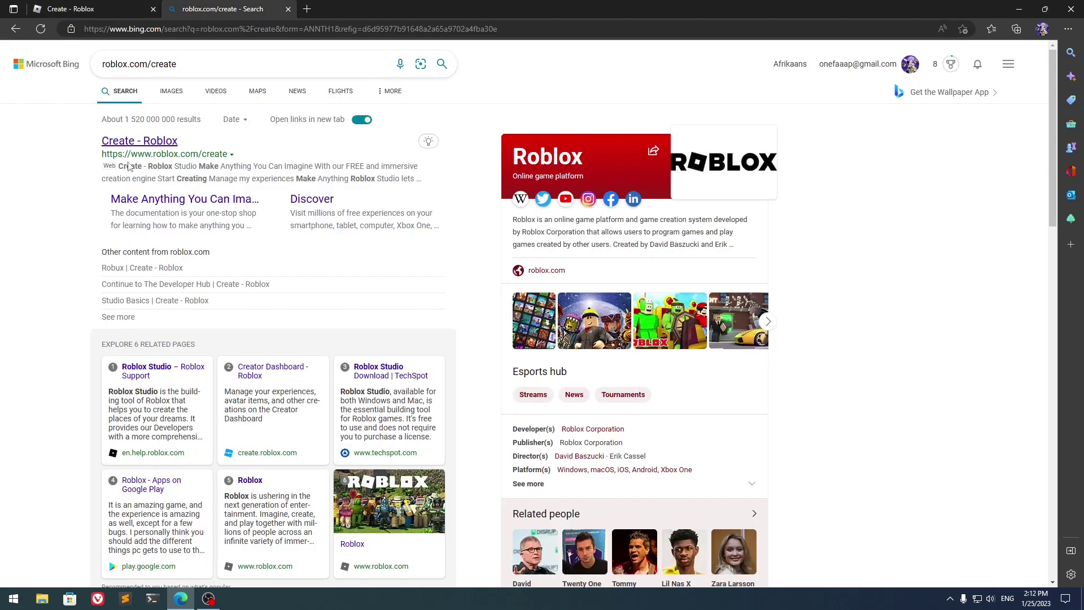
left_click(141, 145)
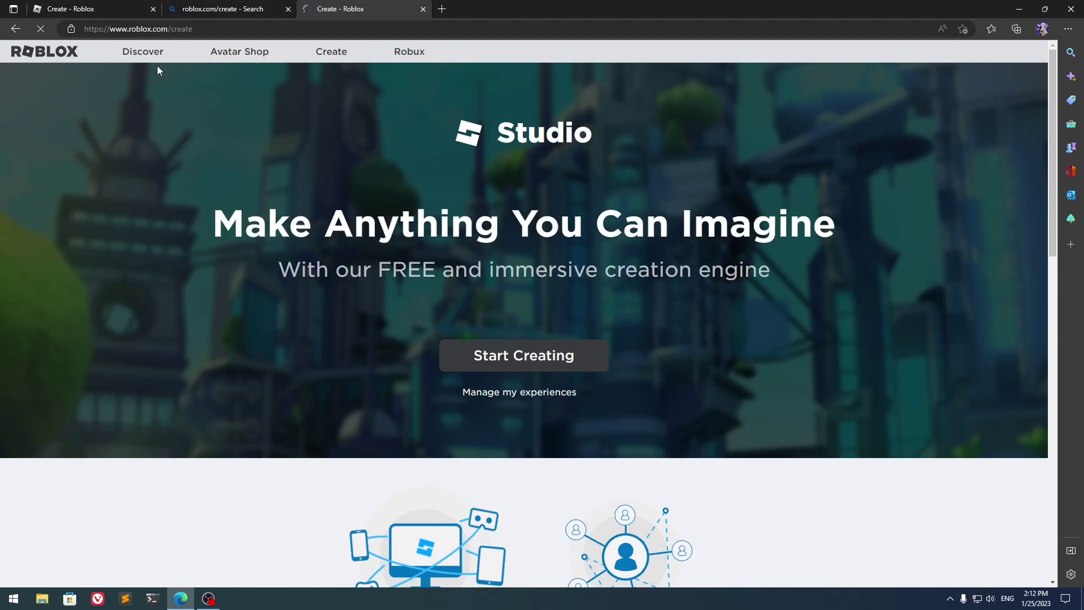
key("ctrl+Tab")
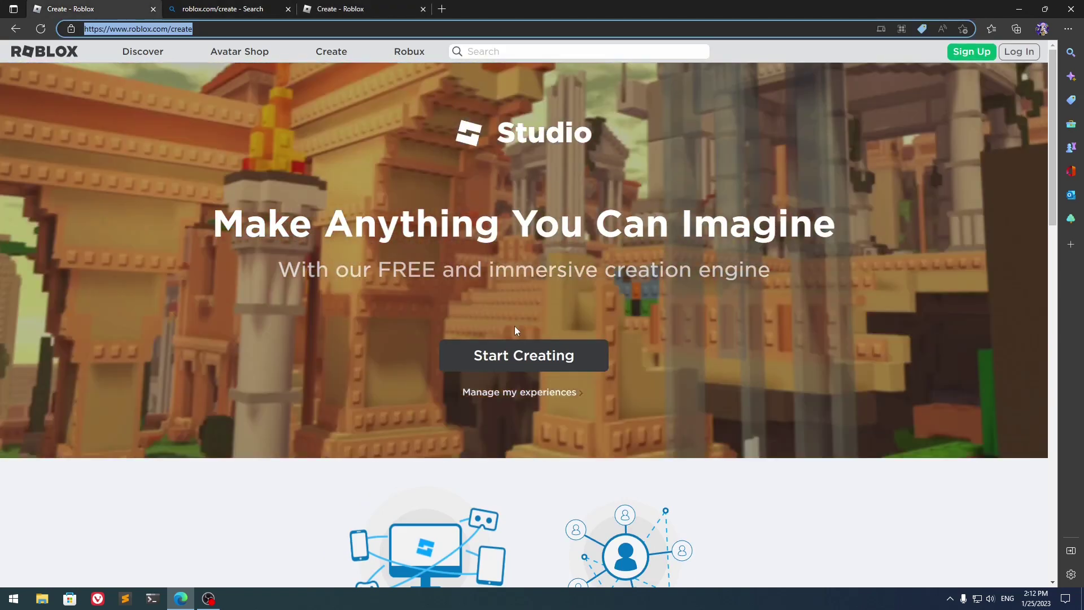
Step: Start Creating, then download the Roblox Studio launcher from the prompt
left_click(516, 355)
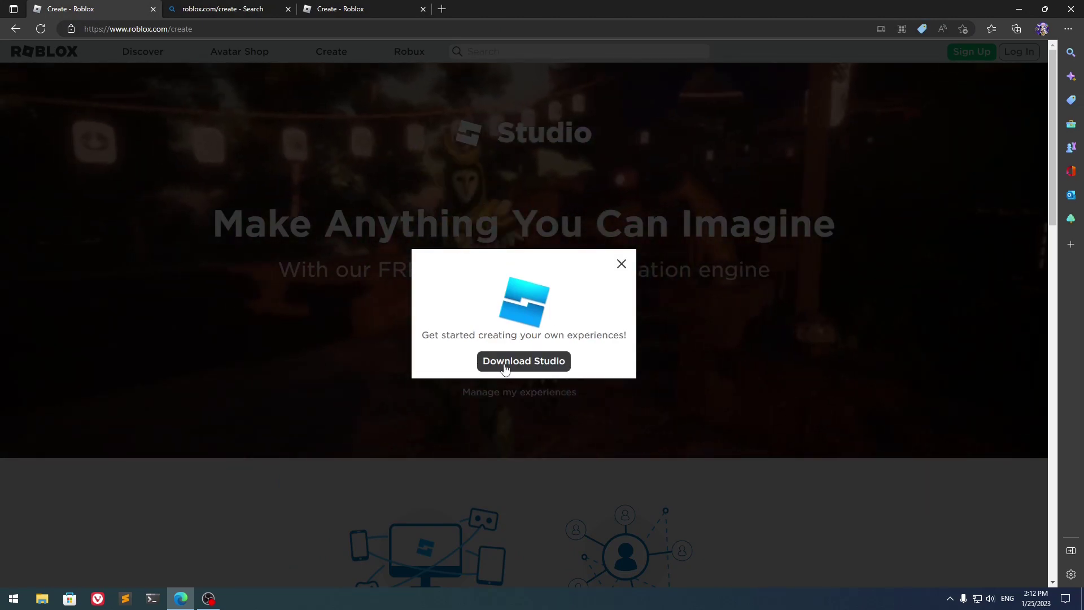
left_click(519, 367)
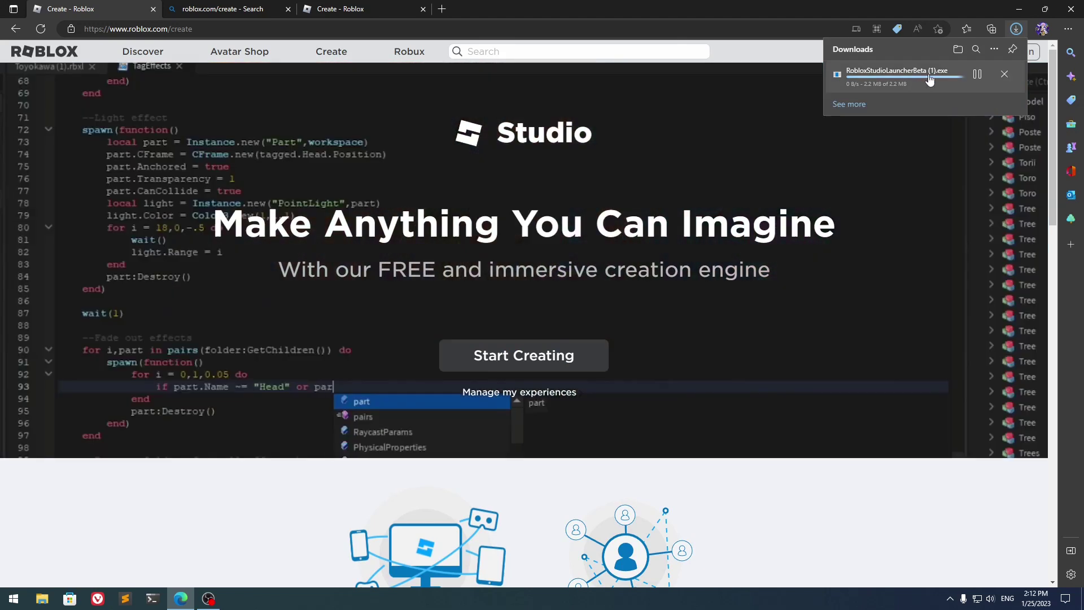
Step: Run the downloaded RobloxStudioLauncherBeta.exe to install Roblox Studio
left_click(912, 79)
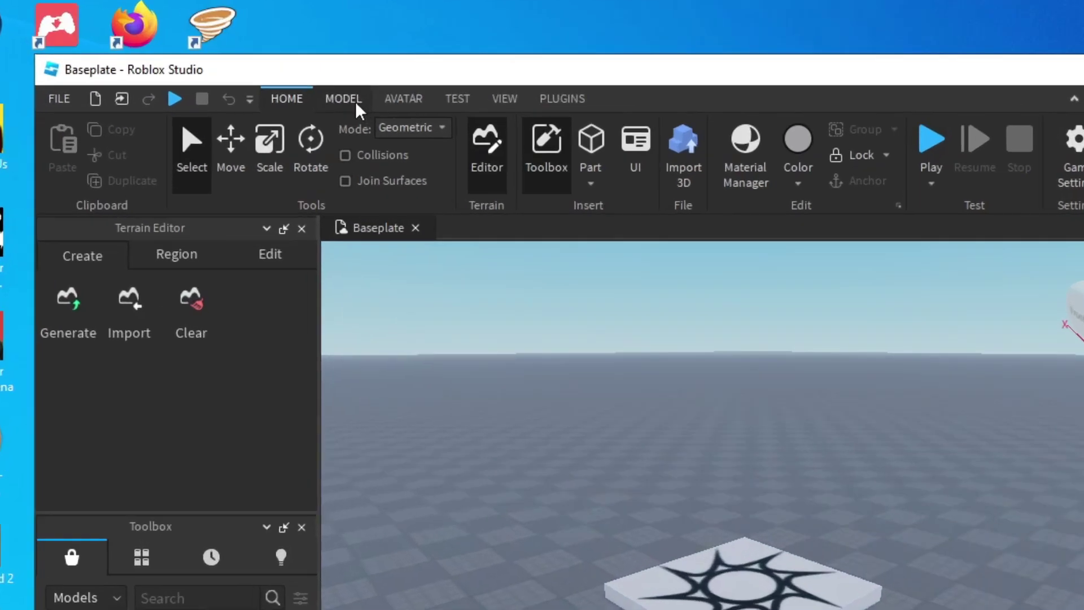
Step: Insert a Block part from the MODEL tab and drag it across the baseplate back to centre
left_click(357, 61)
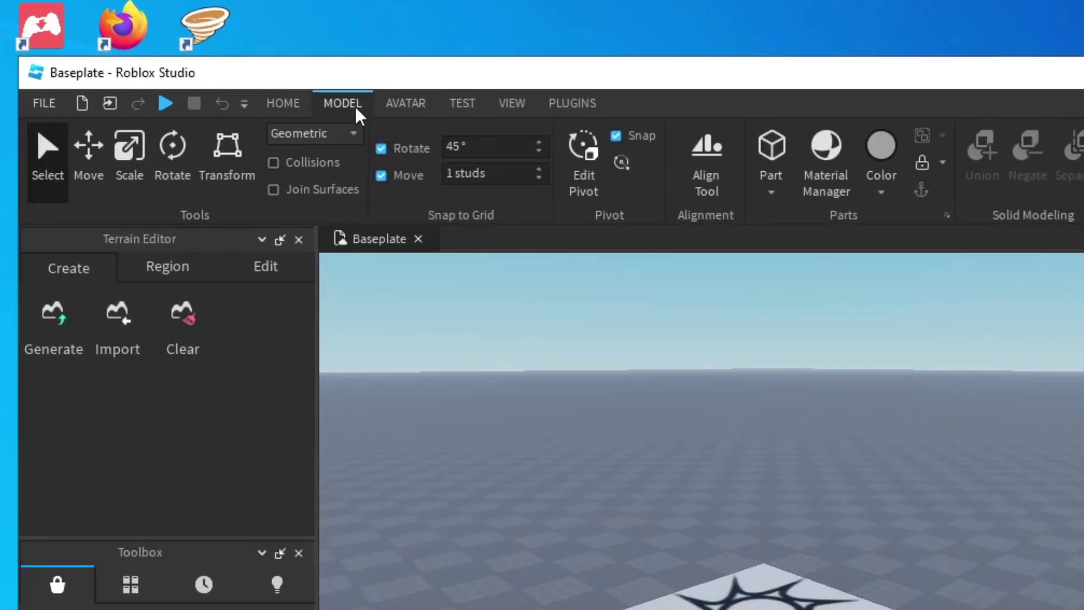
left_click(773, 181)
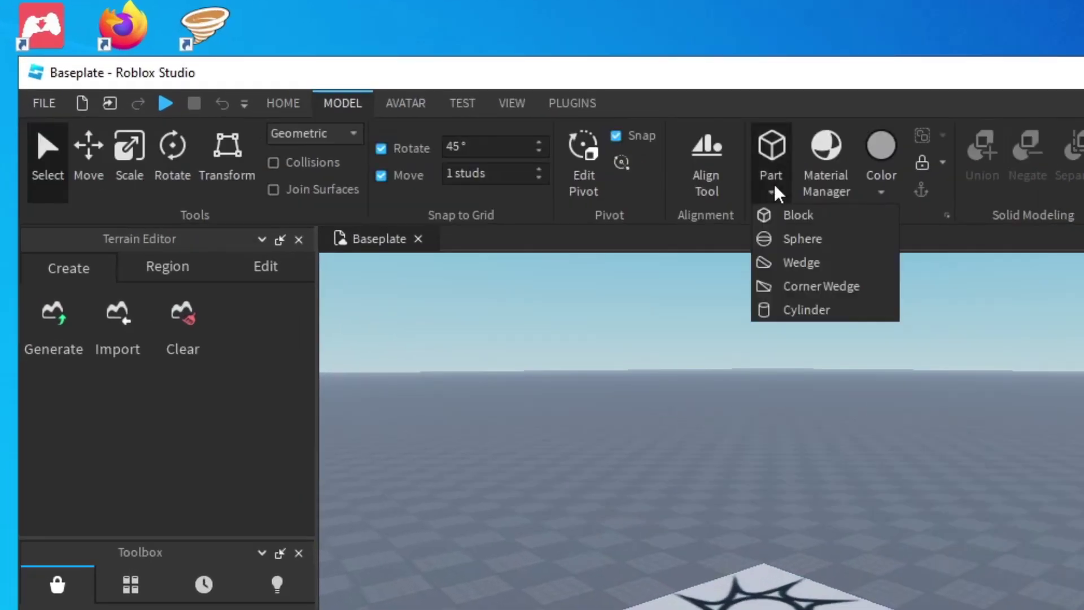
left_click(786, 219)
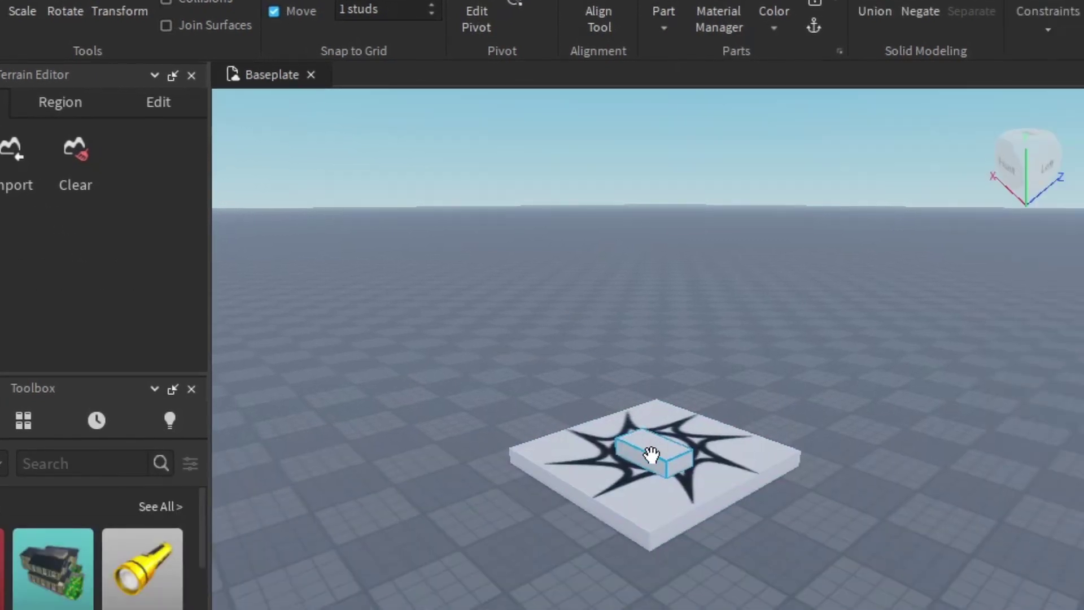
mouse_move(601, 380)
left_mouse_down()
mouse_move(580, 403)
mouse_move(589, 376)
mouse_move(495, 388)
mouse_move(552, 421)
mouse_move(585, 379)
left_mouse_up()
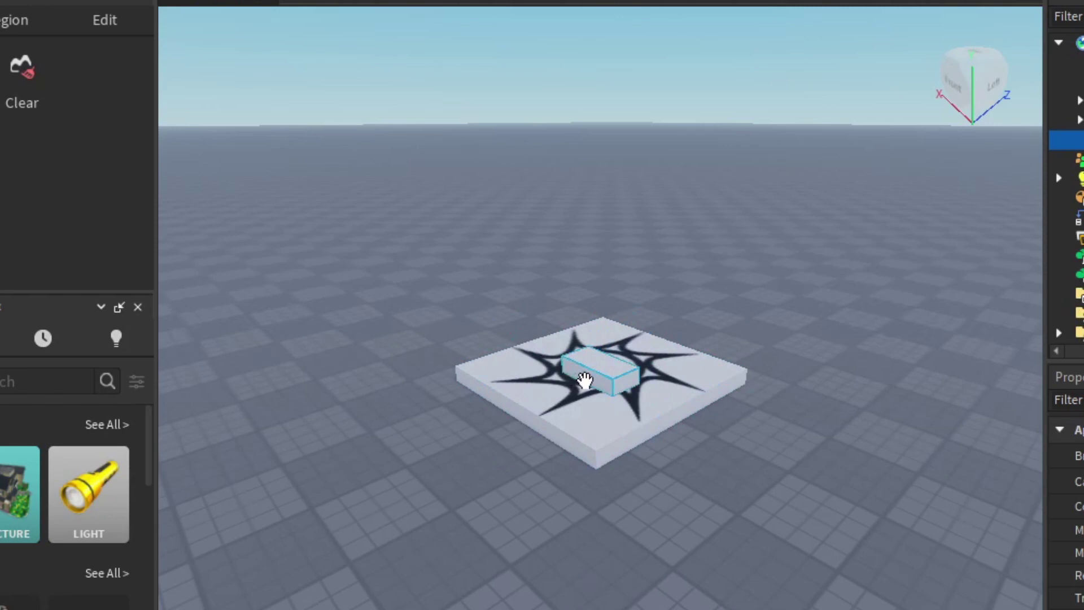